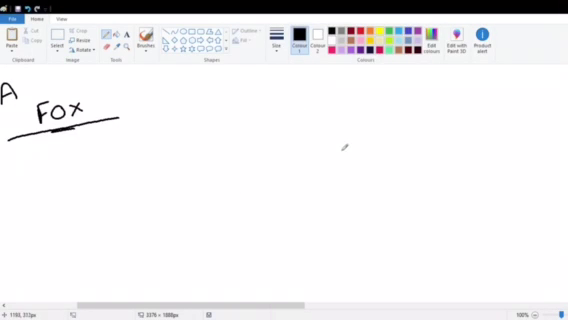
Write '(pony)' after 'Fox' and sketch a small head with two pointed ears
{"action": "mouse_move", "coordinate": [100, 95]}
{"action": "left_mouse_down"}
{"action": "mouse_move", "coordinate": [96, 108]}
{"action": "mouse_move", "coordinate": [134, 96]}
{"action": "mouse_move", "coordinate": [138, 104]}
{"action": "left_mouse_up"}
{"action": "mouse_move", "coordinate": [346, 136]}
{"action": "left_mouse_down"}
{"action": "mouse_move", "coordinate": [344, 158]}
{"action": "mouse_move", "coordinate": [357, 126]}
{"action": "mouse_move", "coordinate": [366, 152]}
{"action": "left_mouse_up"}
{"action": "mouse_move", "coordinate": [360, 124]}
{"action": "left_mouse_down"}
{"action": "mouse_move", "coordinate": [364, 130]}
{"action": "mouse_move", "coordinate": [356, 155]}
{"action": "left_mouse_up"}
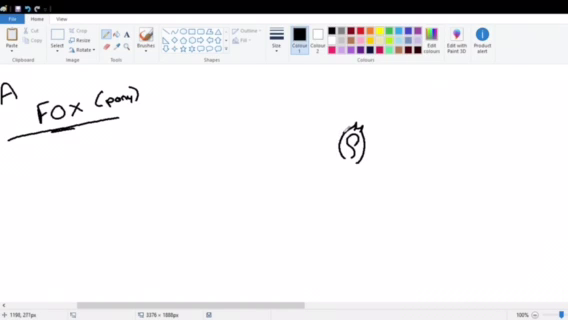
{"action": "left_click_drag", "start_coordinate": [348, 126], "coordinate": [338, 130]}
Handwrite 'Colr' after the label
{"action": "left_click_drag", "start_coordinate": [142, 108], "coordinate": [138, 114]}
{"action": "left_click_drag", "start_coordinate": [147, 110], "coordinate": [155, 110]}
{"action": "left_click_drag", "start_coordinate": [158, 102], "coordinate": [162, 106]}
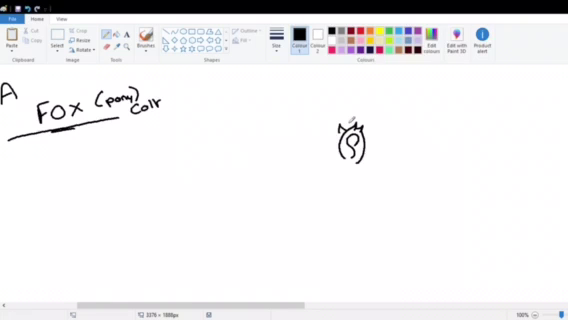
Draw the zigzag mane, a face-side outline and the eye on the head
{"action": "mouse_move", "coordinate": [346, 126]}
{"action": "left_mouse_down"}
{"action": "mouse_move", "coordinate": [302, 128]}
{"action": "mouse_move", "coordinate": [283, 178]}
{"action": "mouse_move", "coordinate": [325, 150]}
{"action": "mouse_move", "coordinate": [330, 158]}
{"action": "mouse_move", "coordinate": [345, 150]}
{"action": "left_mouse_up"}
{"action": "mouse_move", "coordinate": [308, 156]}
{"action": "left_mouse_down"}
{"action": "mouse_move", "coordinate": [301, 164]}
{"action": "mouse_move", "coordinate": [306, 177]}
{"action": "mouse_move", "coordinate": [292, 186]}
{"action": "mouse_move", "coordinate": [296, 195]}
{"action": "mouse_move", "coordinate": [335, 196]}
{"action": "mouse_move", "coordinate": [355, 188]}
{"action": "mouse_move", "coordinate": [358, 176]}
{"action": "left_mouse_up"}
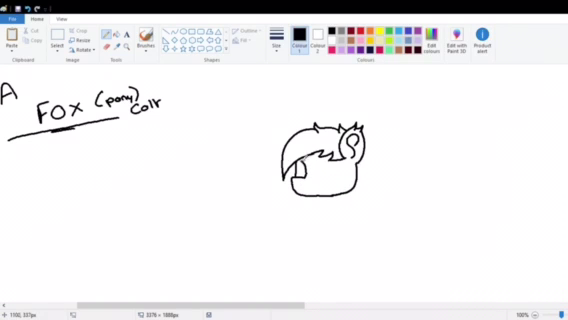
{"action": "mouse_move", "coordinate": [293, 160]}
{"action": "left_mouse_down"}
{"action": "mouse_move", "coordinate": [292, 178]}
{"action": "mouse_move", "coordinate": [313, 160]}
{"action": "left_mouse_up"}
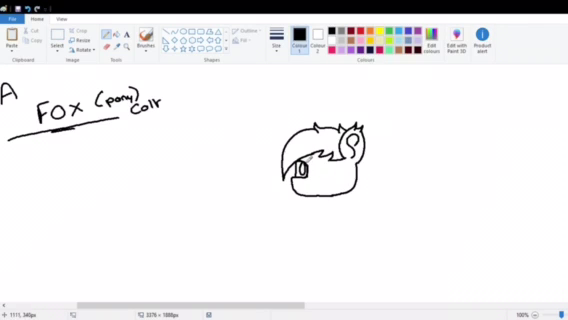
{"action": "mouse_move", "coordinate": [303, 162]}
{"action": "left_mouse_down"}
{"action": "mouse_move", "coordinate": [305, 172]}
{"action": "mouse_move", "coordinate": [338, 166]}
{"action": "mouse_move", "coordinate": [332, 170]}
{"action": "left_mouse_up"}
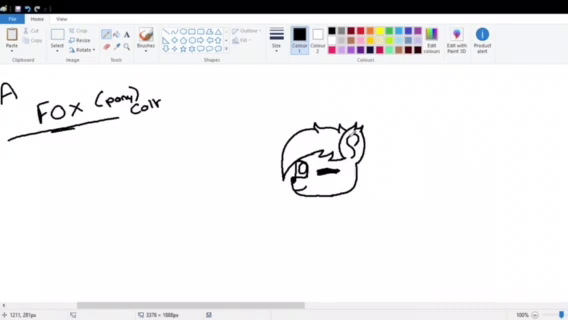
{"action": "scroll", "coordinate": [497, 158], "scroll_direction": "down", "scroll_amount": 3}
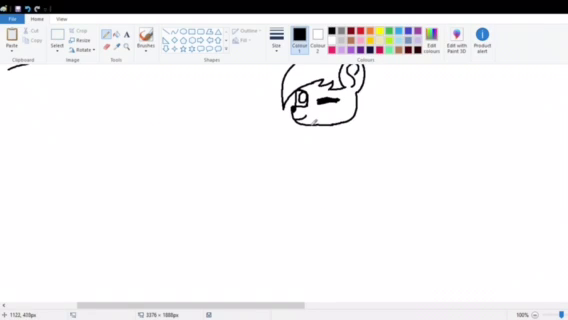
Draw a short furry neck line and a front leg down to the foot
{"action": "mouse_move", "coordinate": [298, 124]}
{"action": "left_mouse_down"}
{"action": "mouse_move", "coordinate": [310, 171]}
{"action": "mouse_move", "coordinate": [330, 167]}
{"action": "mouse_move", "coordinate": [311, 222]}
{"action": "mouse_move", "coordinate": [320, 226]}
{"action": "left_mouse_up"}
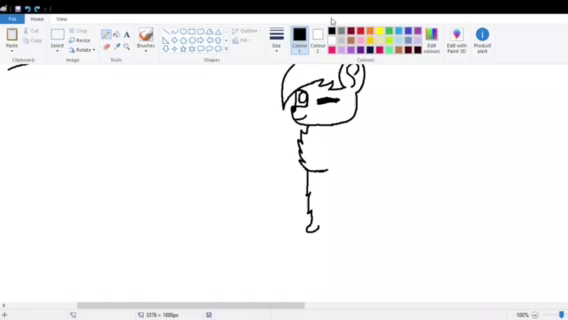
{"action": "left_click", "coordinate": [29, 12]}
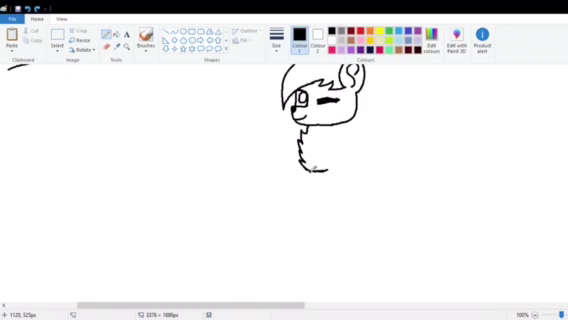
{"action": "mouse_move", "coordinate": [308, 172]}
{"action": "left_mouse_down"}
{"action": "mouse_move", "coordinate": [316, 216]}
{"action": "mouse_move", "coordinate": [310, 226]}
{"action": "mouse_move", "coordinate": [330, 227]}
{"action": "mouse_move", "coordinate": [340, 205]}
{"action": "left_mouse_up"}
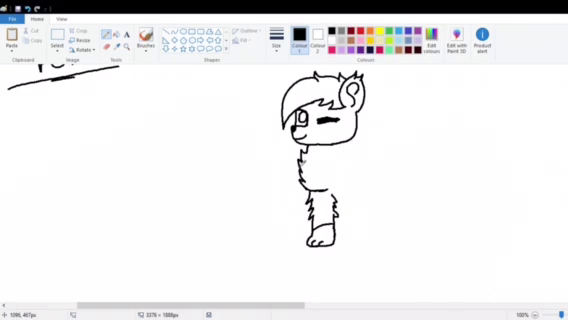
{"action": "mouse_move", "coordinate": [302, 170]}
{"action": "left_mouse_down"}
{"action": "mouse_move", "coordinate": [290, 175]}
{"action": "mouse_move", "coordinate": [277, 210]}
{"action": "mouse_move", "coordinate": [294, 212]}
{"action": "mouse_move", "coordinate": [302, 182]}
{"action": "left_mouse_up"}
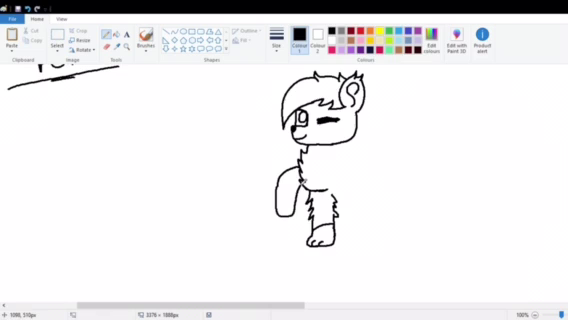
{"action": "left_click", "coordinate": [14, 7]}
{"action": "left_click", "coordinate": [14, 7]}
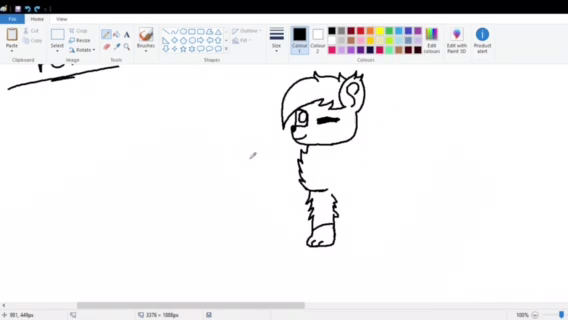
{"action": "left_click_drag", "start_coordinate": [298, 159], "coordinate": [279, 140]}
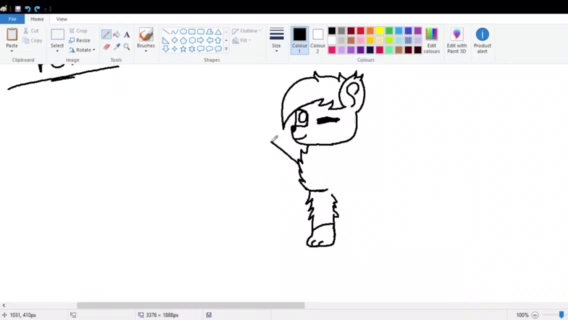
{"action": "left_click", "coordinate": [14, 7]}
{"action": "left_click_drag", "start_coordinate": [298, 185], "coordinate": [296, 243]}
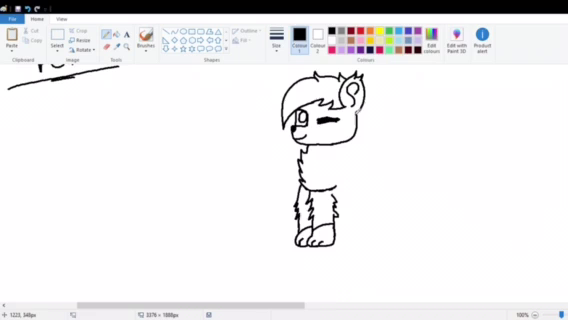
Add spiky hair on the head's right, neck fur, and the hind leg outline
{"action": "left_click_drag", "start_coordinate": [368, 74], "coordinate": [370, 100]}
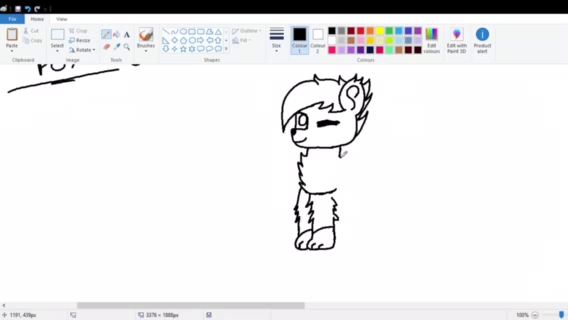
{"action": "left_click_drag", "start_coordinate": [343, 152], "coordinate": [358, 162]}
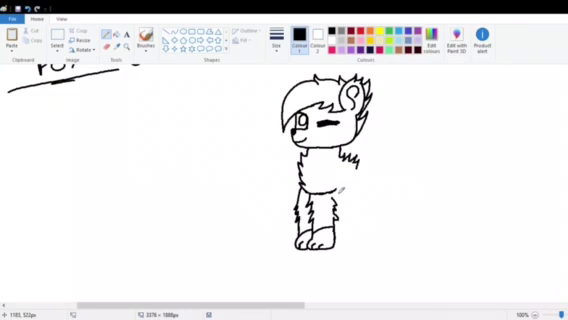
{"action": "mouse_move", "coordinate": [368, 197]}
{"action": "left_mouse_down"}
{"action": "mouse_move", "coordinate": [370, 242]}
{"action": "mouse_move", "coordinate": [355, 240]}
{"action": "mouse_move", "coordinate": [352, 197]}
{"action": "left_mouse_up"}
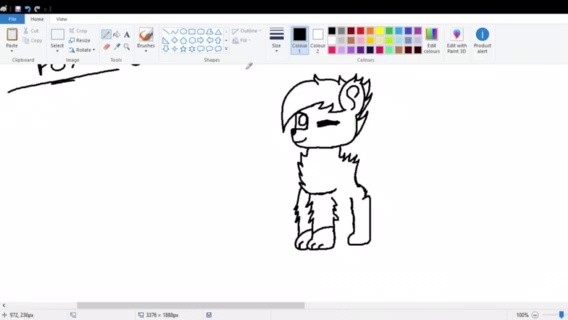
Undo the last stroke and erase part of the chest stroke in white
{"action": "key", "text": "ctrl+z"}
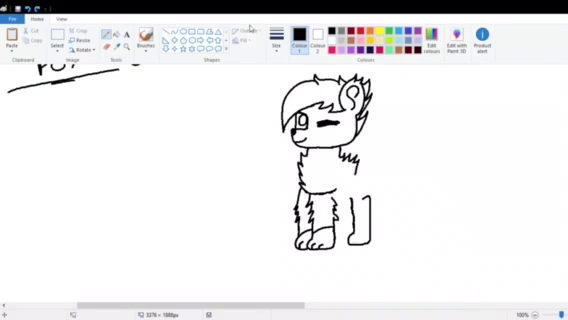
{"action": "left_click", "coordinate": [333, 42]}
{"action": "mouse_move", "coordinate": [358, 152]}
{"action": "left_mouse_down"}
{"action": "mouse_move", "coordinate": [358, 172]}
{"action": "mouse_move", "coordinate": [345, 162]}
{"action": "mouse_move", "coordinate": [365, 190]}
{"action": "left_mouse_up"}
{"action": "left_click", "coordinate": [333, 34]}
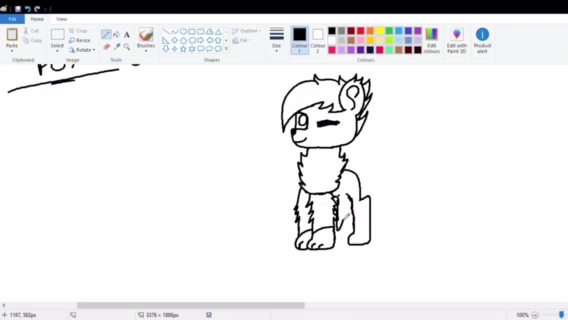
Erase a gap in the hind leg outline and remove stray strokes inside it
{"action": "left_click_drag", "start_coordinate": [342, 222], "coordinate": [348, 238]}
{"action": "key", "text": "ctrl+z"}
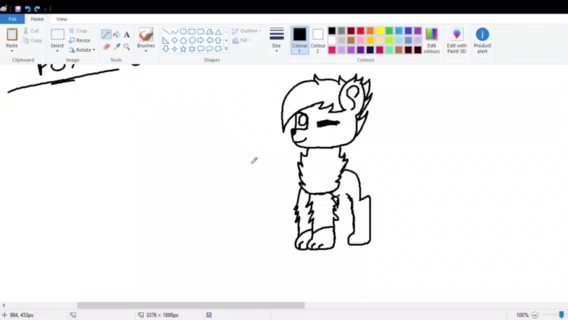
{"action": "left_click", "coordinate": [334, 42]}
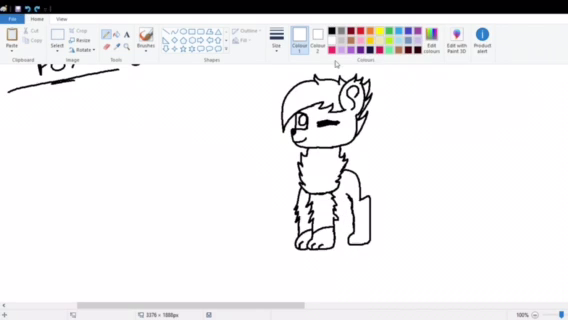
{"action": "left_click_drag", "start_coordinate": [350, 196], "coordinate": [356, 204]}
{"action": "left_click", "coordinate": [334, 33]}
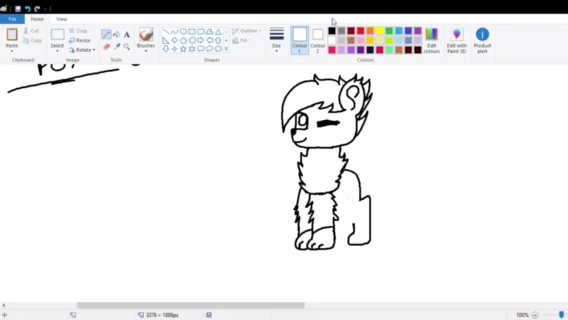
{"action": "left_click_drag", "start_coordinate": [352, 224], "coordinate": [356, 232]}
{"action": "key", "text": "ctrl+z"}
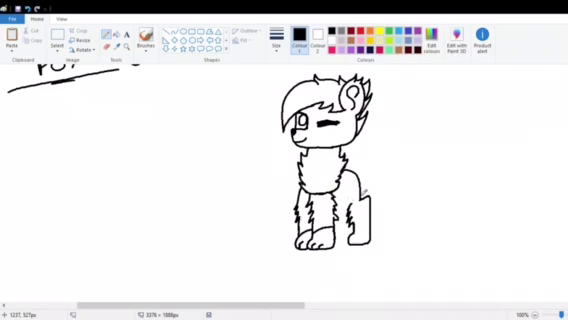
Add fur strokes along the pony's back, erasing and redoing part of the outline
{"action": "left_click_drag", "start_coordinate": [362, 168], "coordinate": [366, 188]}
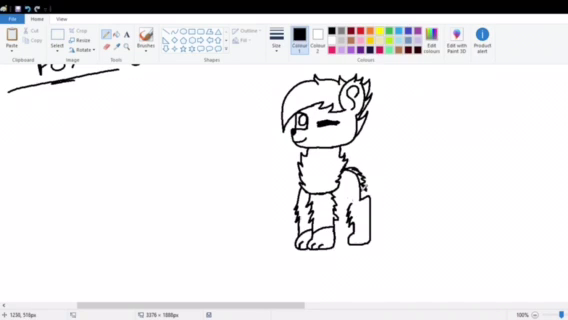
{"action": "left_click", "coordinate": [334, 42]}
{"action": "left_click_drag", "start_coordinate": [358, 168], "coordinate": [364, 190]}
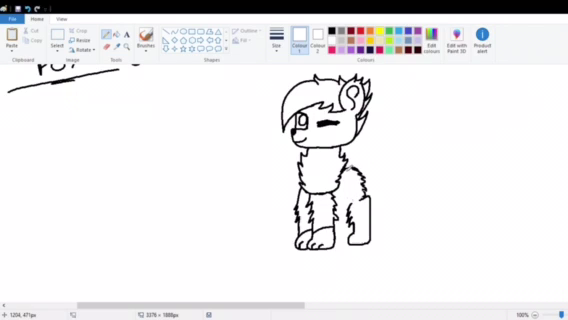
{"action": "left_click", "coordinate": [334, 33]}
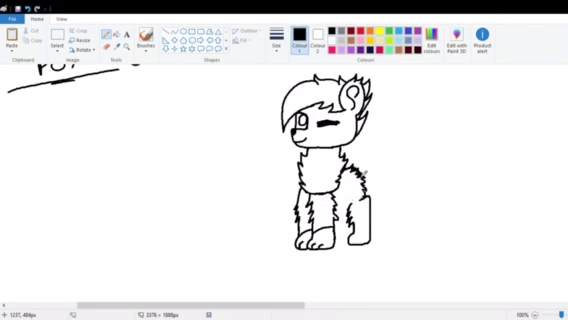
{"action": "left_click_drag", "start_coordinate": [364, 182], "coordinate": [366, 188]}
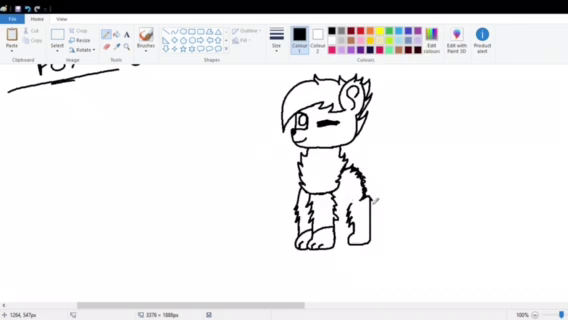
{"action": "mouse_move", "coordinate": [378, 172]}
{"action": "left_mouse_down"}
{"action": "mouse_move", "coordinate": [384, 184]}
{"action": "mouse_move", "coordinate": [388, 172]}
{"action": "left_mouse_up"}
{"action": "key", "text": "ctrl+z"}
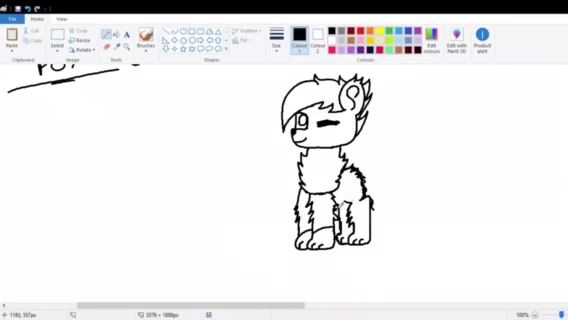
Undo the stray marks on the hind leg
{"action": "key", "text": "ctrl+z"}
{"action": "scroll", "coordinate": [330, 160], "scroll_direction": "up", "scroll_amount": 1}
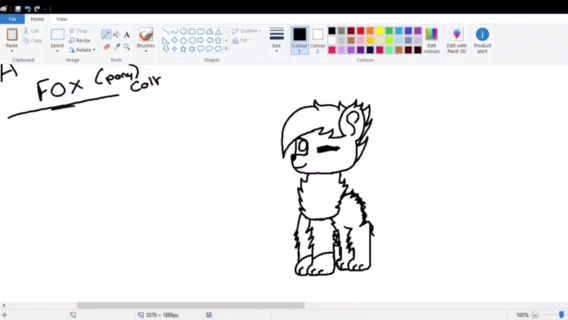
{"action": "scroll", "coordinate": [330, 160], "scroll_direction": "down", "scroll_amount": 1}
{"action": "scroll", "coordinate": [330, 160], "scroll_direction": "up", "scroll_amount": 1}
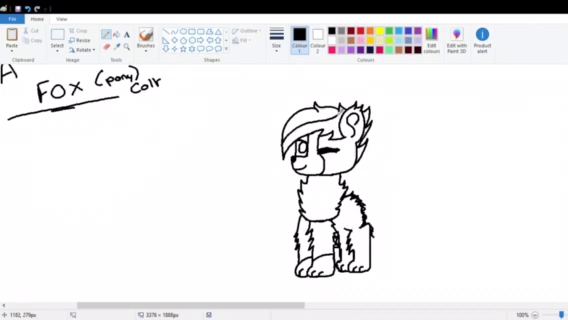
Fill the forelock and front hair dark red, undoing the fill that recoloured outlines
{"action": "left_click", "coordinate": [150, 55]}
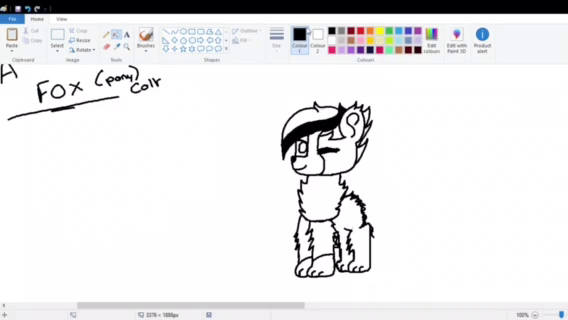
{"action": "left_click", "coordinate": [390, 33]}
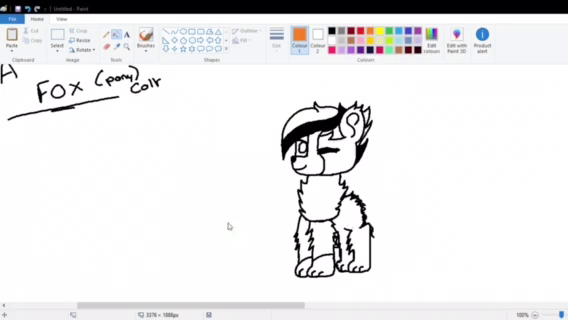
{"action": "left_click", "coordinate": [342, 33]}
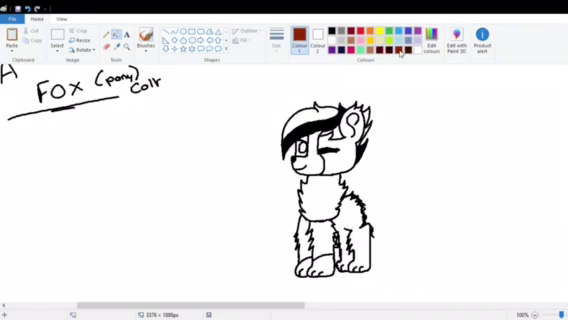
{"action": "left_click", "coordinate": [316, 122]}
{"action": "left_click", "coordinate": [365, 108]}
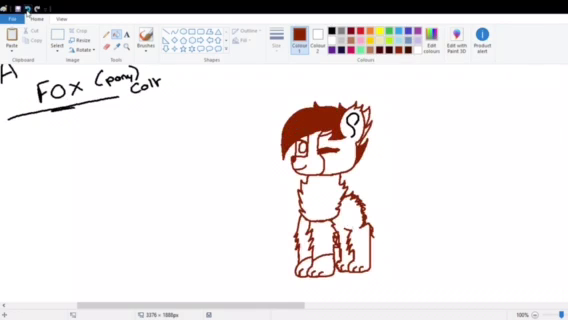
{"action": "key", "text": "ctrl+z"}
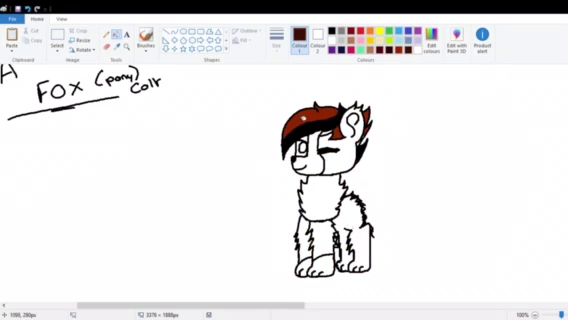
{"action": "left_click", "coordinate": [26, 8]}
{"action": "left_click", "coordinate": [36, 8]}
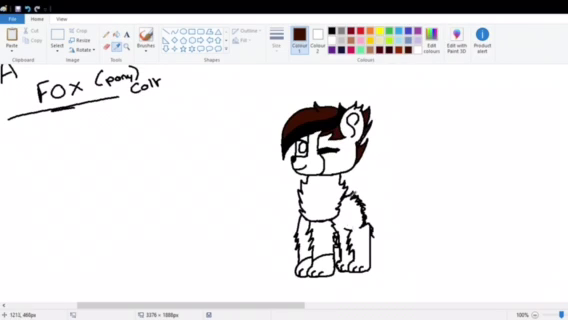
Draw a short tail on the pony's right side after two discarded attempts
{"action": "left_click_drag", "start_coordinate": [370, 205], "coordinate": [405, 240]}
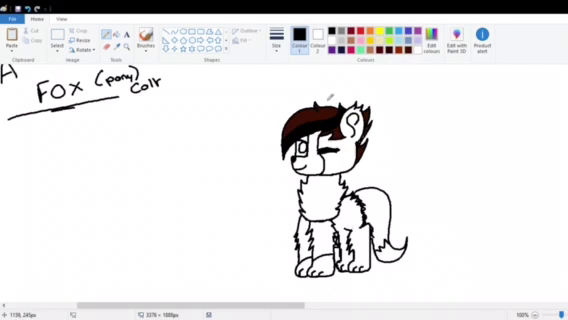
{"action": "key", "text": "ctrl+z"}
{"action": "left_click_drag", "start_coordinate": [372, 200], "coordinate": [412, 238]}
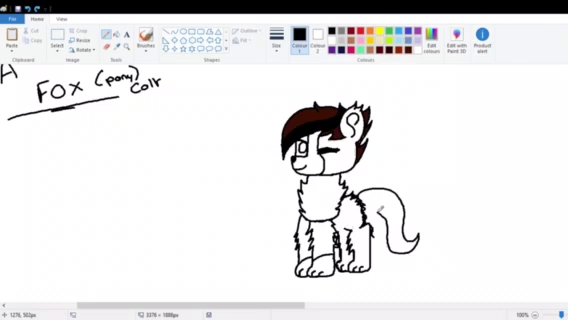
{"action": "key", "text": "ctrl+z"}
{"action": "mouse_move", "coordinate": [372, 200]}
{"action": "left_mouse_down"}
{"action": "mouse_move", "coordinate": [400, 202]}
{"action": "mouse_move", "coordinate": [422, 245]}
{"action": "mouse_move", "coordinate": [410, 257]}
{"action": "mouse_move", "coordinate": [395, 232]}
{"action": "mouse_move", "coordinate": [378, 222]}
{"action": "left_mouse_up"}
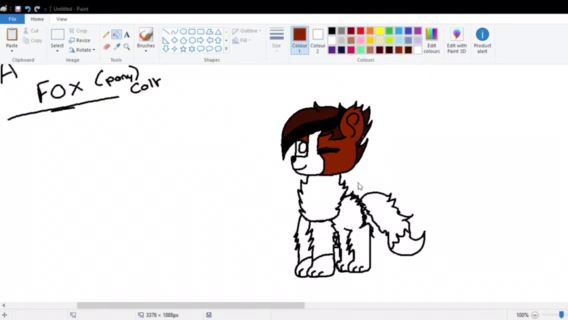
Fill the body and legs red and the eye green
{"action": "left_click", "coordinate": [350, 225]}
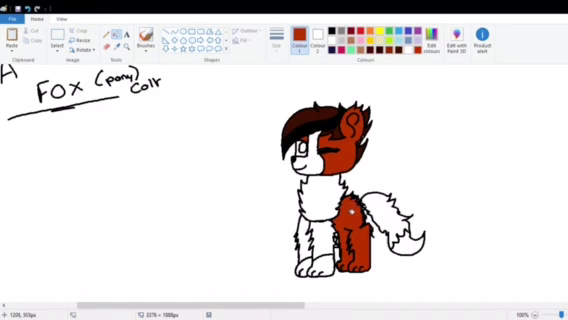
{"action": "left_click", "coordinate": [313, 232]}
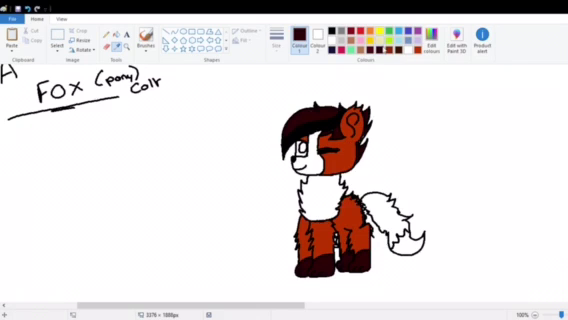
{"action": "left_click", "coordinate": [396, 42]}
{"action": "left_click", "coordinate": [302, 147]}
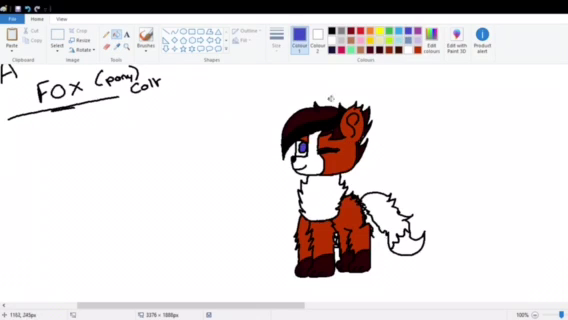
{"action": "left_click", "coordinate": [370, 42]}
{"action": "left_click", "coordinate": [302, 148]}
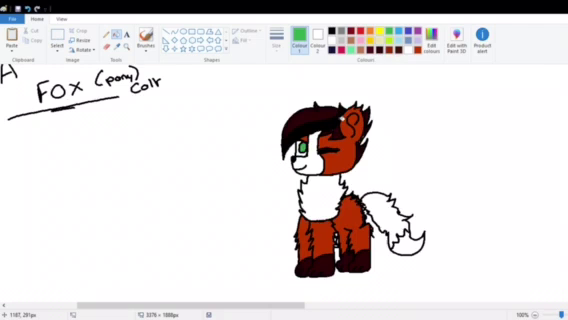
Fill the tail reddish brown, and its tip and the chest fluff dark brown
{"action": "left_click", "coordinate": [361, 52]}
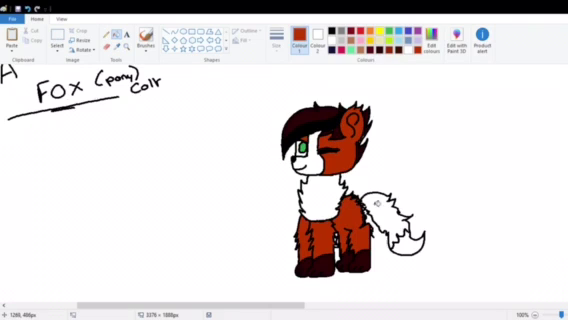
{"action": "left_click", "coordinate": [385, 215]}
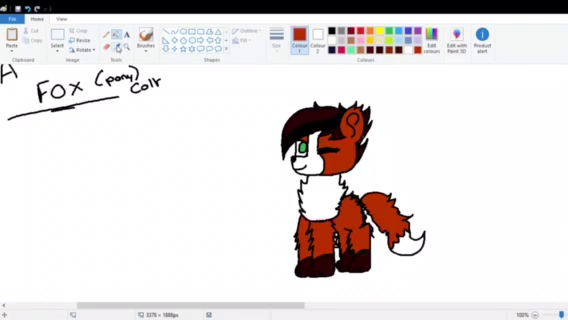
{"action": "left_click", "coordinate": [117, 50]}
{"action": "left_click", "coordinate": [348, 41]}
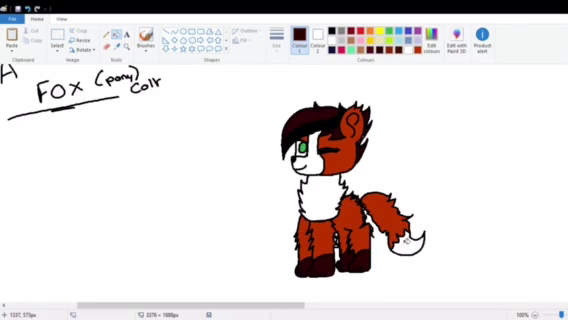
{"action": "left_click", "coordinate": [408, 243]}
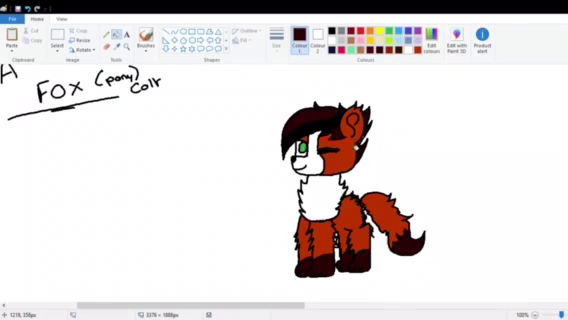
{"action": "left_click", "coordinate": [322, 195]}
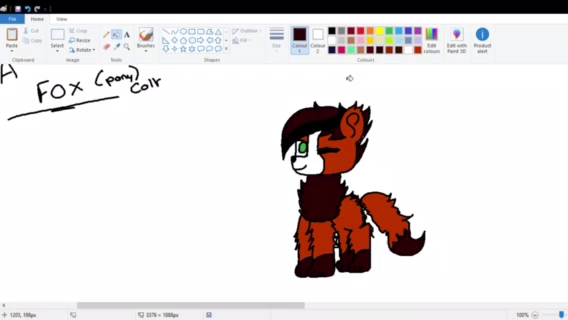
{"action": "scroll", "coordinate": [545, 137], "scroll_direction": "up", "scroll_amount": 1}
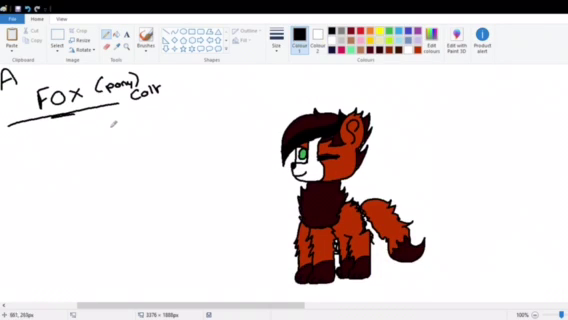
{"action": "mouse_move", "coordinate": [88, 112]}
{"action": "left_mouse_down"}
{"action": "mouse_move", "coordinate": [105, 120]}
{"action": "mouse_move", "coordinate": [238, 130]}
{"action": "mouse_move", "coordinate": [232, 128]}
{"action": "mouse_move", "coordinate": [232, 140]}
{"action": "left_mouse_up"}
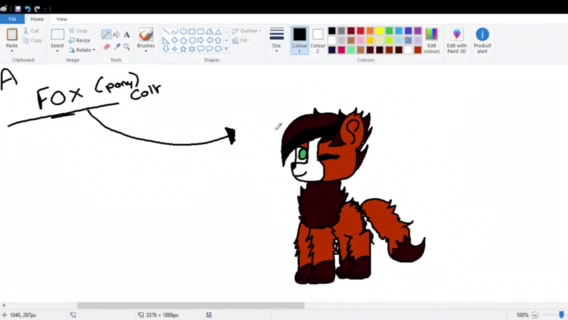
{"action": "mouse_move", "coordinate": [233, 104]}
{"action": "left_mouse_down"}
{"action": "mouse_move", "coordinate": [240, 112]}
{"action": "mouse_move", "coordinate": [260, 110]}
{"action": "mouse_move", "coordinate": [255, 145]}
{"action": "mouse_move", "coordinate": [270, 142]}
{"action": "left_mouse_up"}
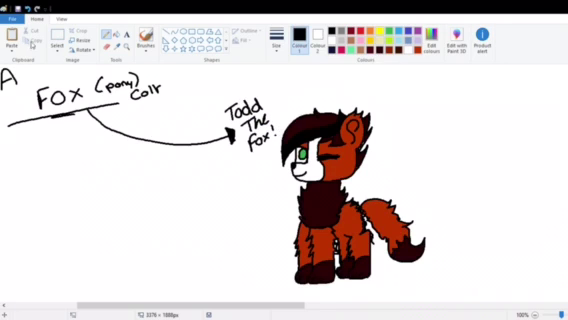
{"action": "key", "text": "ctrl+z"}
{"action": "key", "text": "ctrl+z"}
{"action": "key", "text": "ctrl+z"}
{"action": "key", "text": "ctrl+z"}
{"action": "key", "text": "ctrl+z"}
{"action": "key", "text": "ctrl+z"}
{"action": "key", "text": "ctrl+z"}
{"action": "key", "text": "ctrl+z"}
{"action": "key", "text": "ctrl+z"}
{"action": "key", "text": "ctrl+z"}
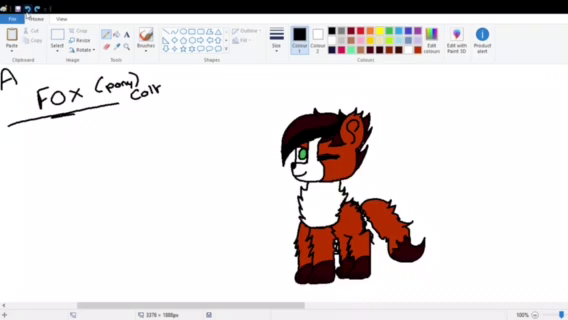
Adjust the zoom and shrink the canvas to 1472 × 692 px
{"action": "key", "text": "ctrl+Page_Down"}
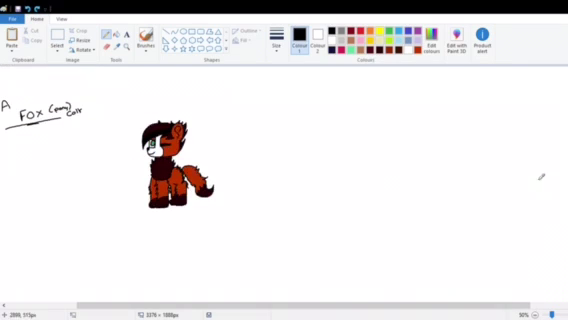
{"action": "left_click", "coordinate": [126, 46]}
{"action": "left_click", "coordinate": [171, 86]}
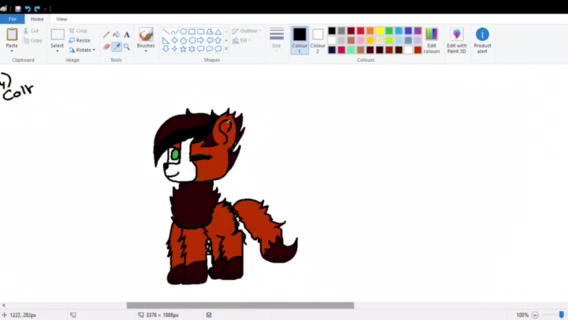
{"action": "left_click", "coordinate": [353, 44]}
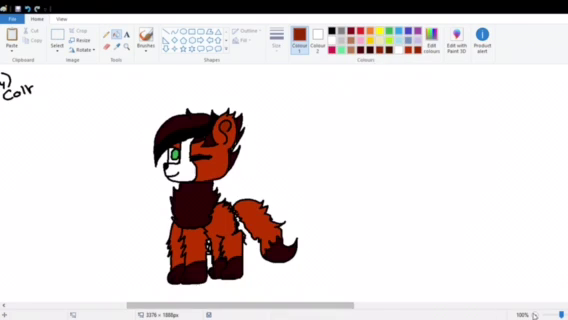
{"action": "scroll", "coordinate": [442, 278], "scroll_direction": "down", "scroll_amount": 2}
{"action": "left_click_drag", "start_coordinate": [369, 272], "coordinate": [163, 141]}
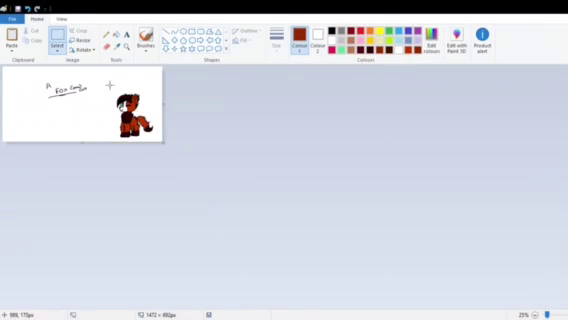
Move the title and fox to the top-left and crop the canvas tightly around them
{"action": "left_click_drag", "start_coordinate": [66, 90], "coordinate": [26, 77]}
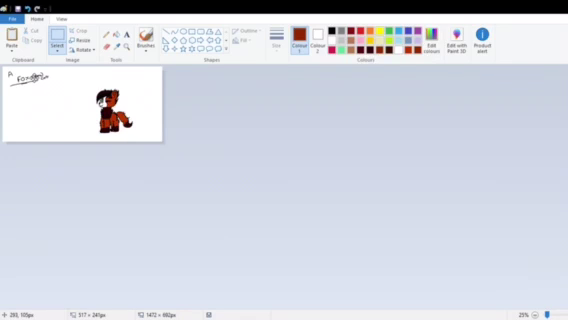
{"action": "left_click_drag", "start_coordinate": [78, 77], "coordinate": [149, 140]}
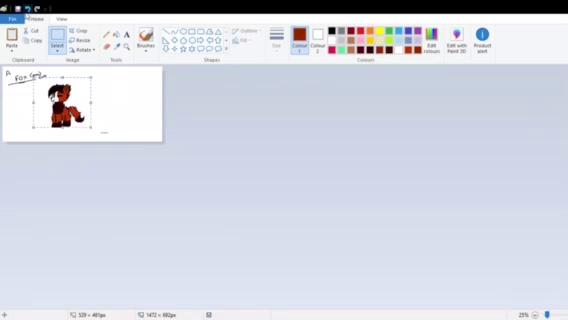
{"action": "left_click_drag", "start_coordinate": [115, 108], "coordinate": [40, 100]}
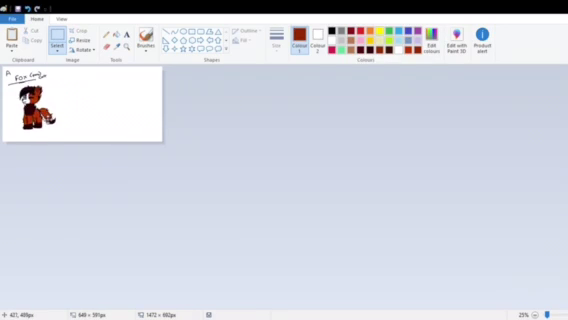
{"action": "left_click_drag", "start_coordinate": [162, 142], "coordinate": [60, 134]}
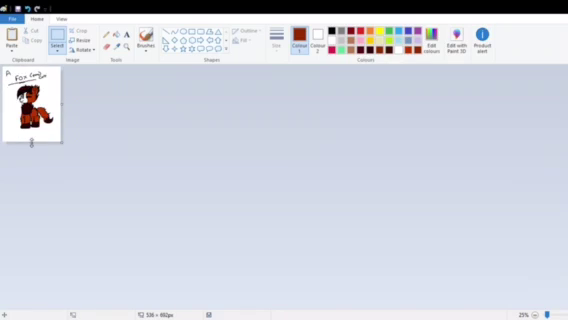
{"action": "scroll", "coordinate": [130, 100], "scroll_direction": "up", "scroll_amount": 3, "text": "ctrl"}
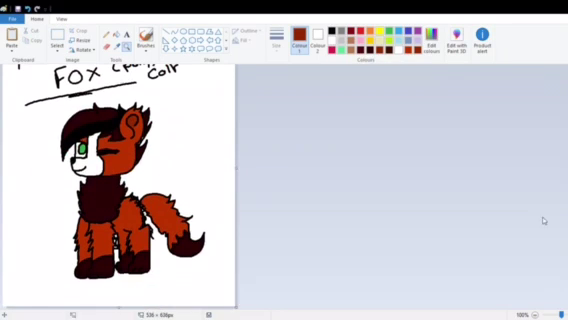
{"action": "scroll", "coordinate": [130, 150], "scroll_direction": "up", "scroll_amount": 2}
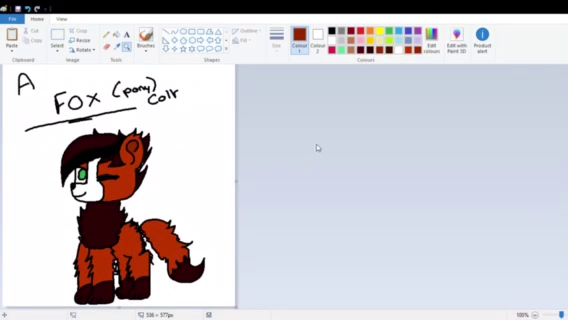